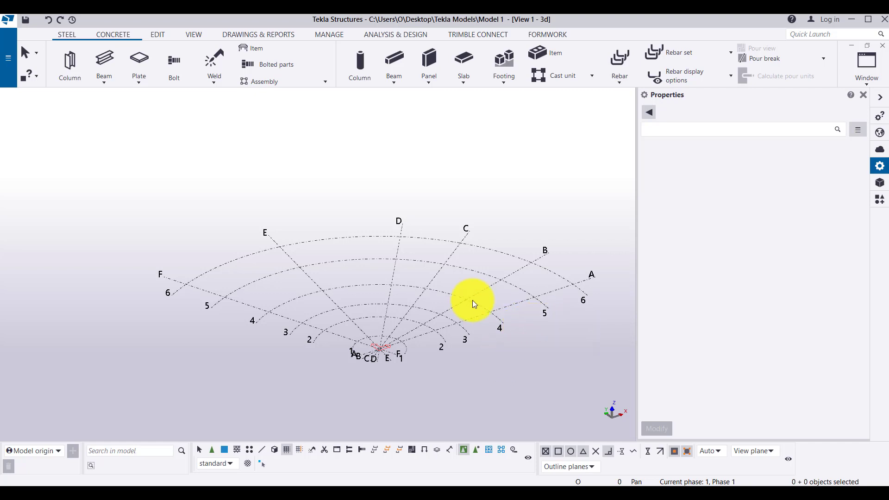
Place UC254*254*73 steel columns at grid intersections A/6 and F/5.
middle_drag(473, 300, 274, 269)
click(69, 36)
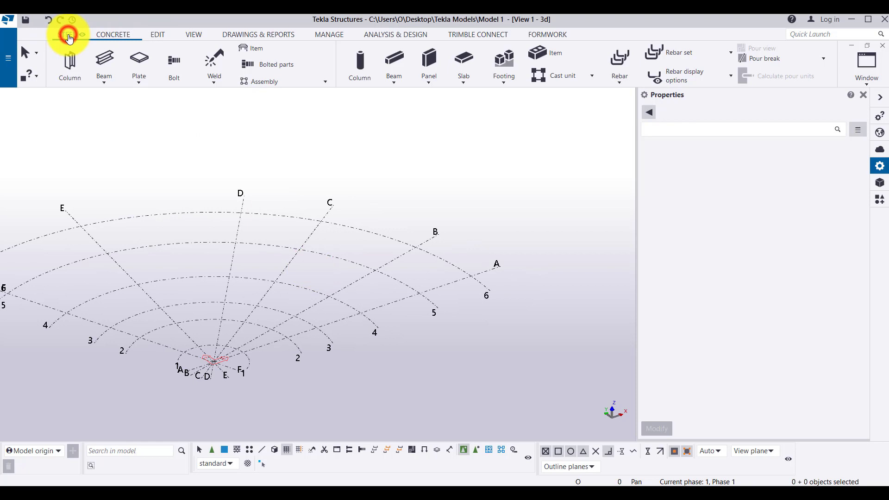
click(67, 71)
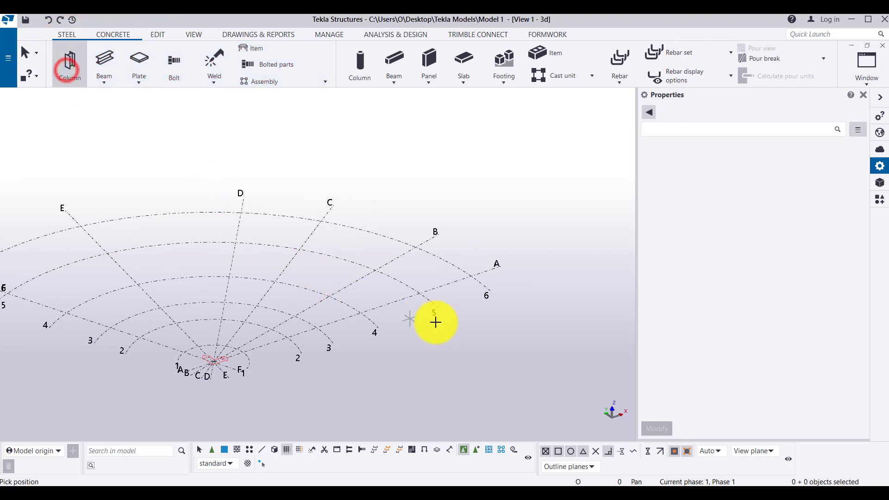
click(469, 275)
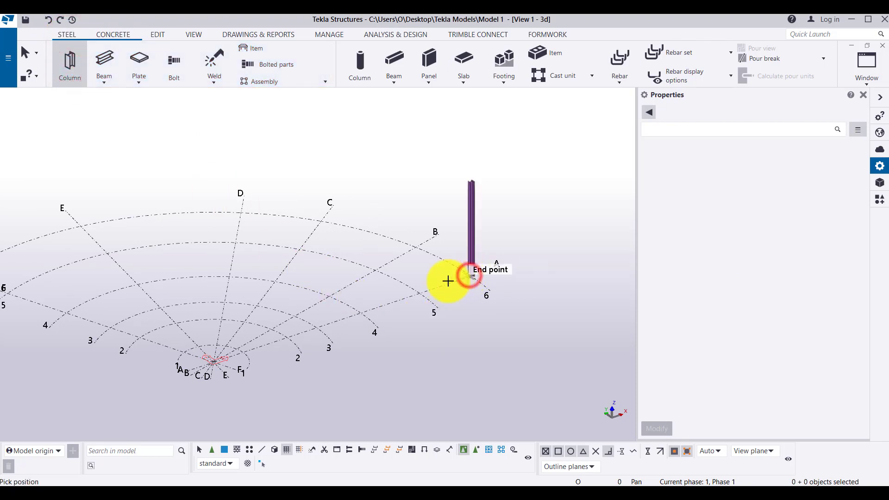
middle_drag(264, 294, 360, 295)
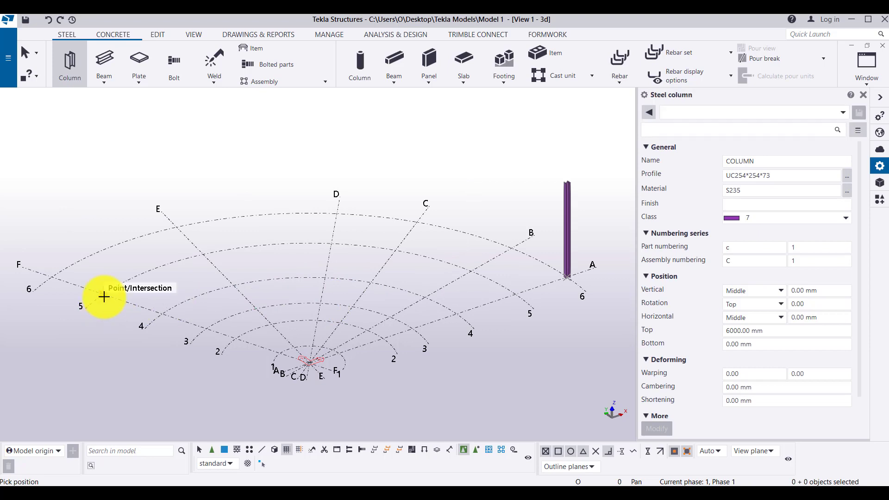
click(104, 299)
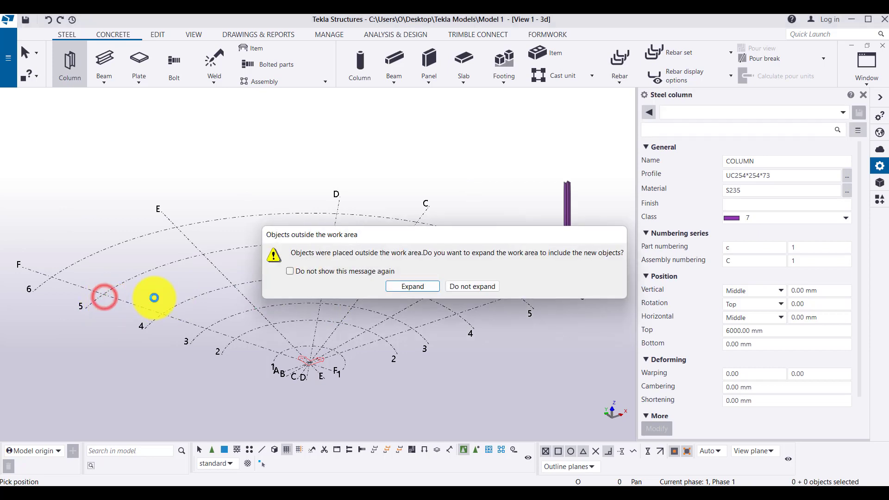
Expand the work area and add columns on gridline D and at two inner intersections.
click(411, 287)
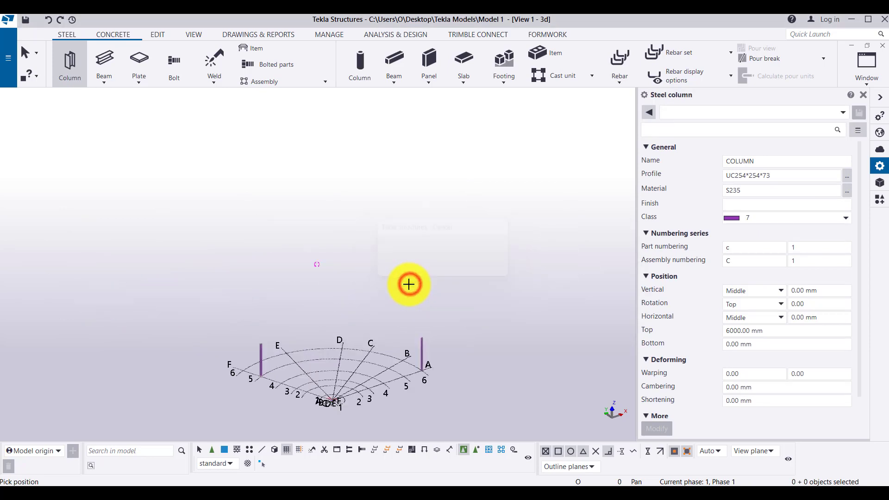
scroll(370, 410, up, 5)
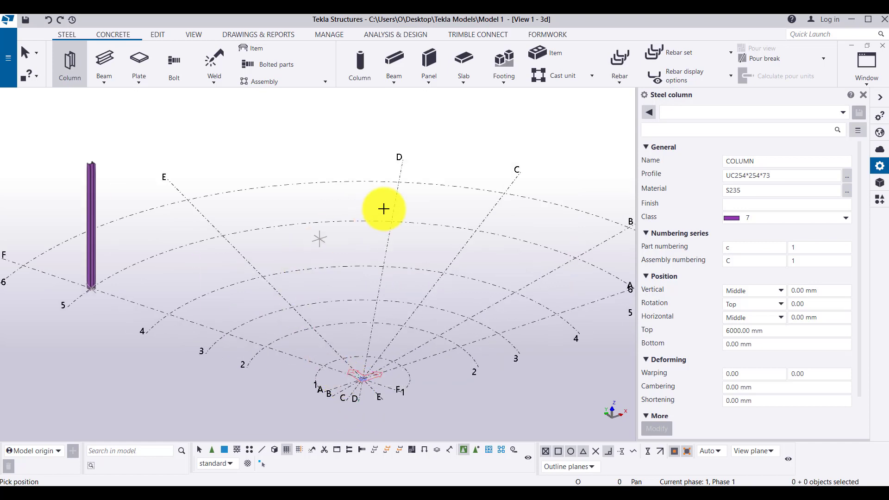
click(400, 182)
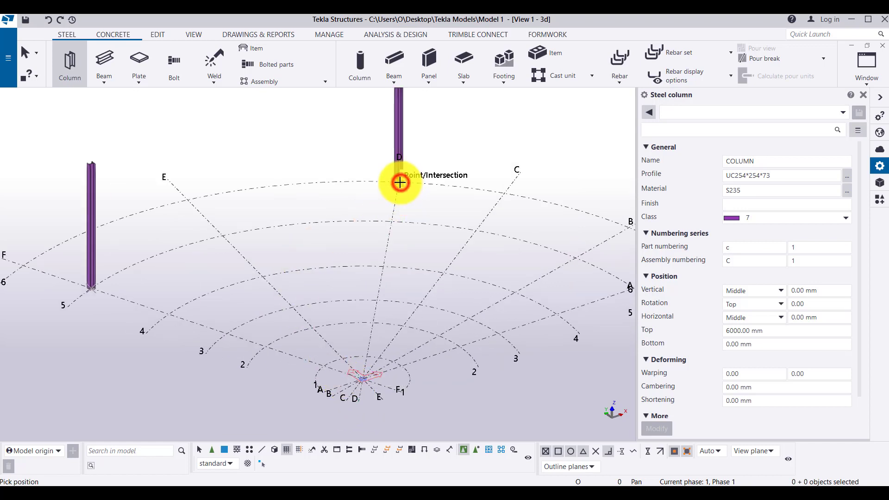
click(323, 364)
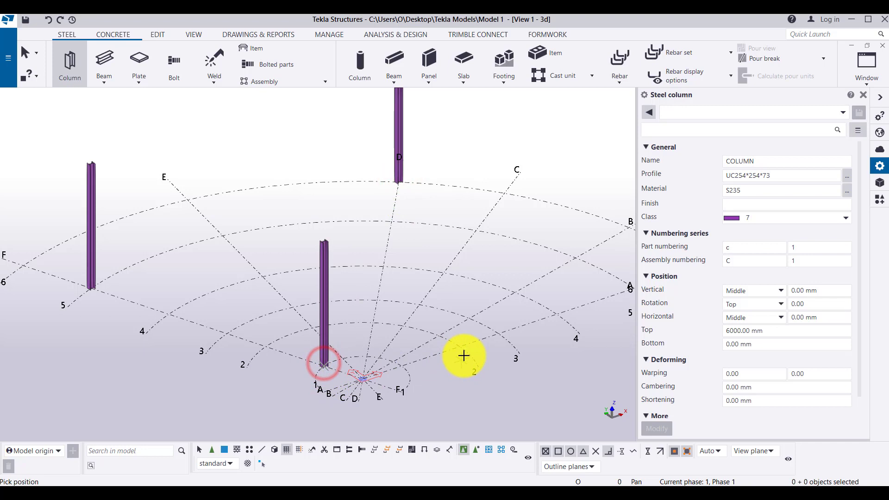
click(446, 345)
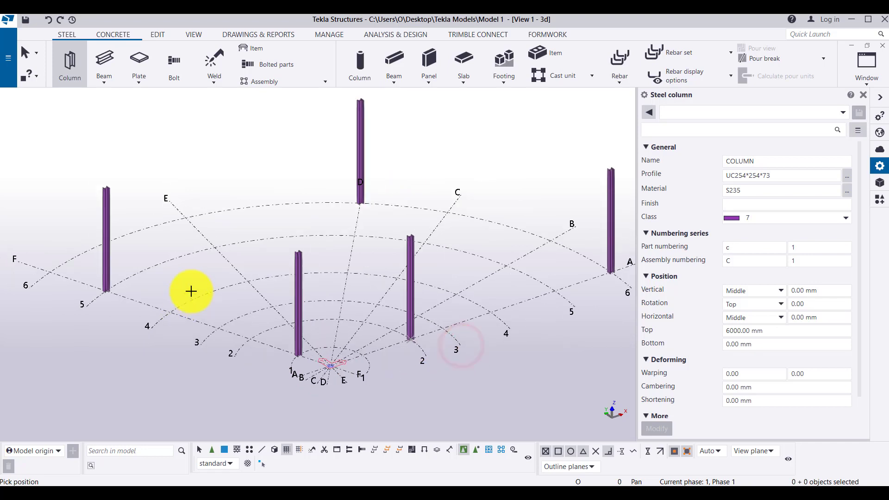
scroll(186, 297, down, 2)
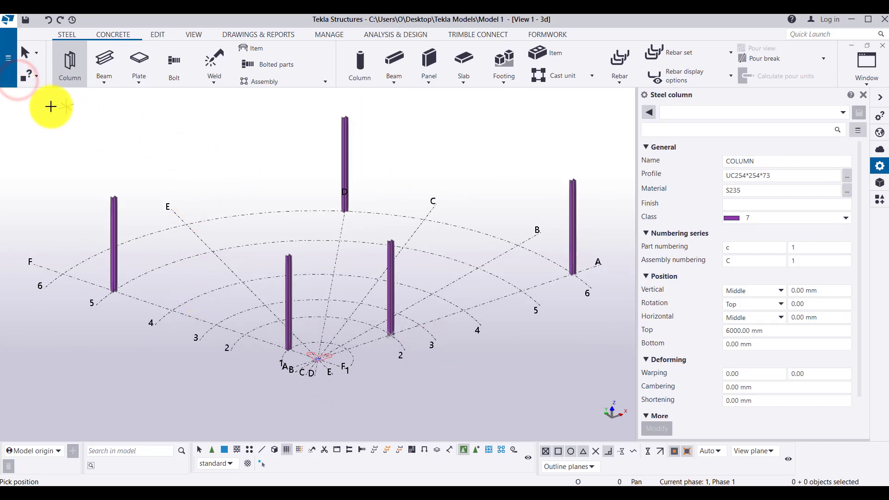
click(11, 66)
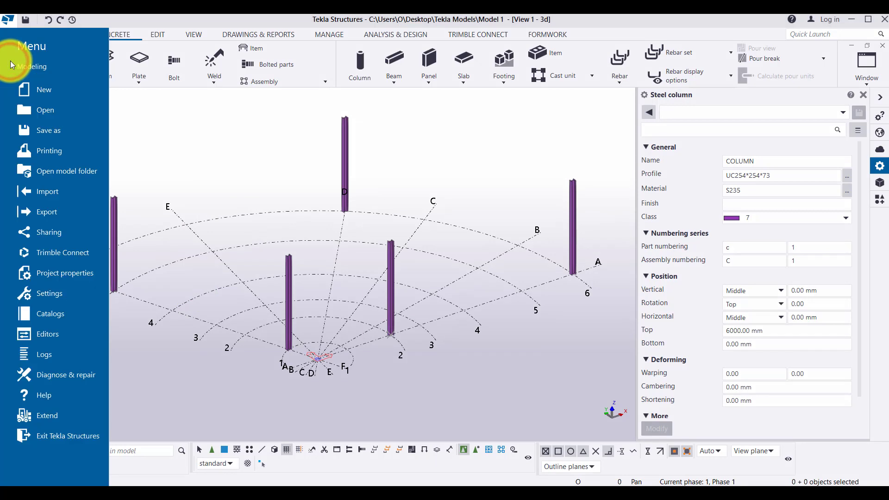
click(168, 110)
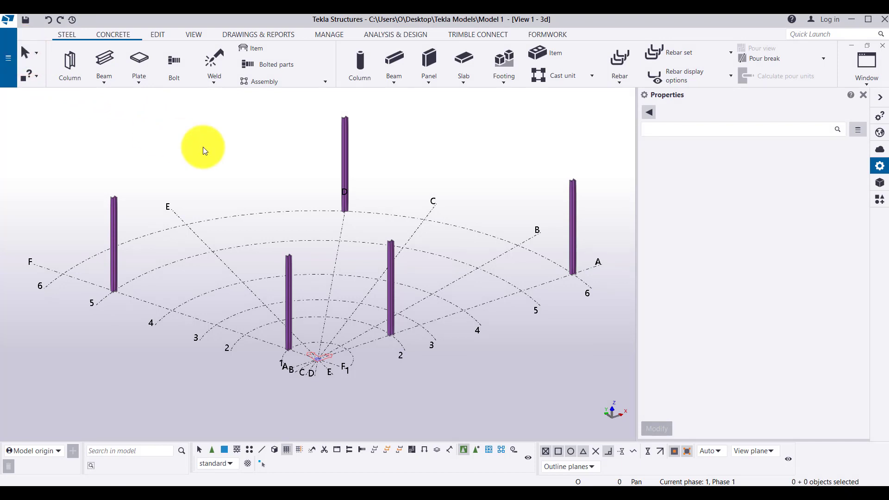
Pan the 3D model left and down with Navigate > Pan, then interrupt panning.
click(194, 37)
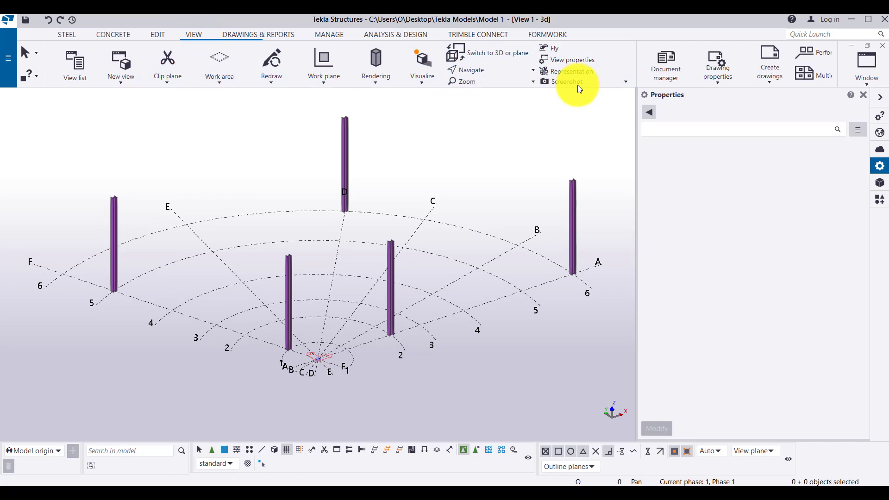
click(532, 70)
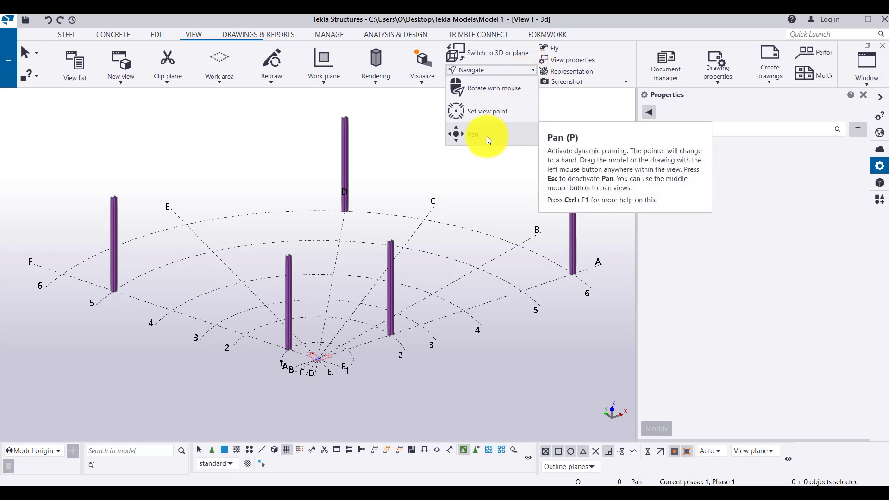
click(486, 166)
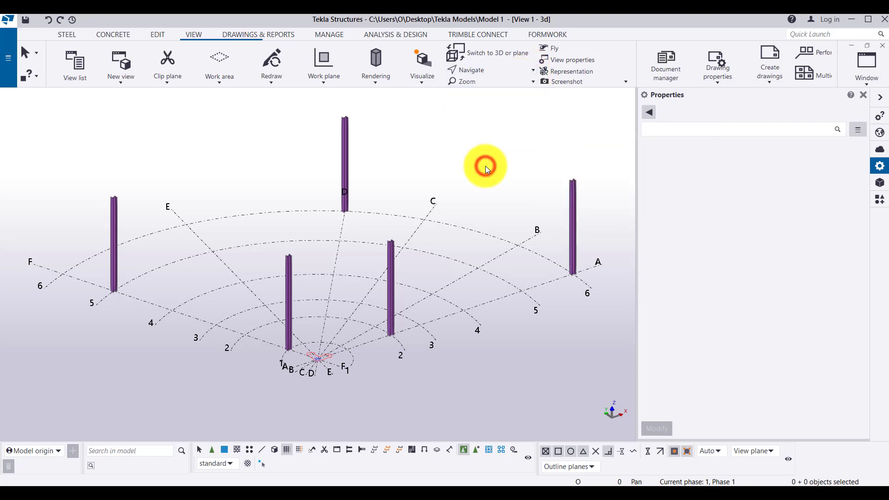
drag(454, 184, 397, 189)
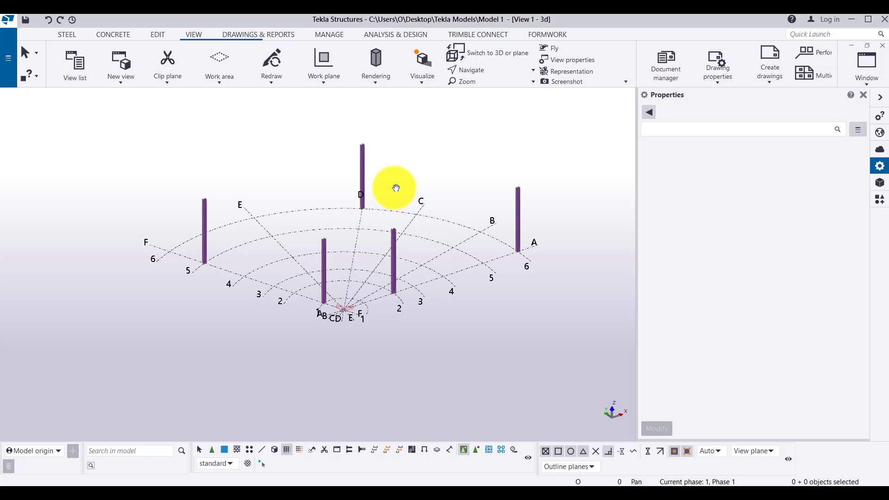
right_click(421, 169)
click(422, 168)
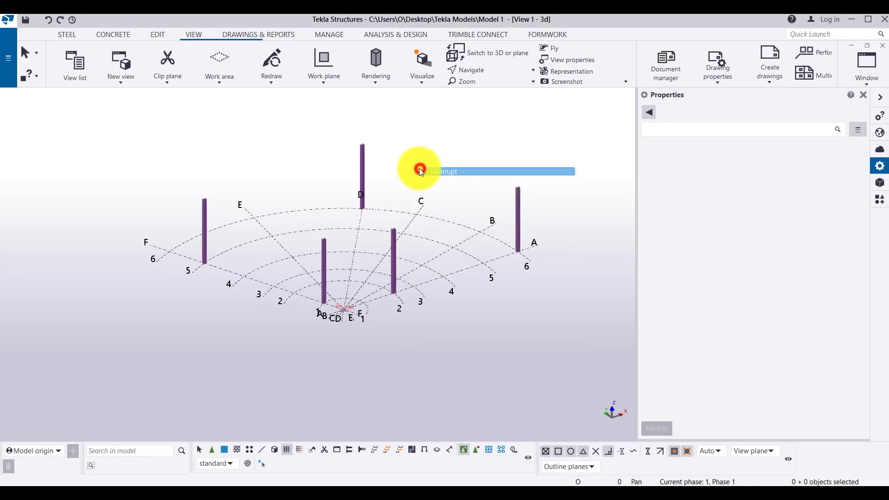
Set the view's rotation centre on gridline E.
click(484, 72)
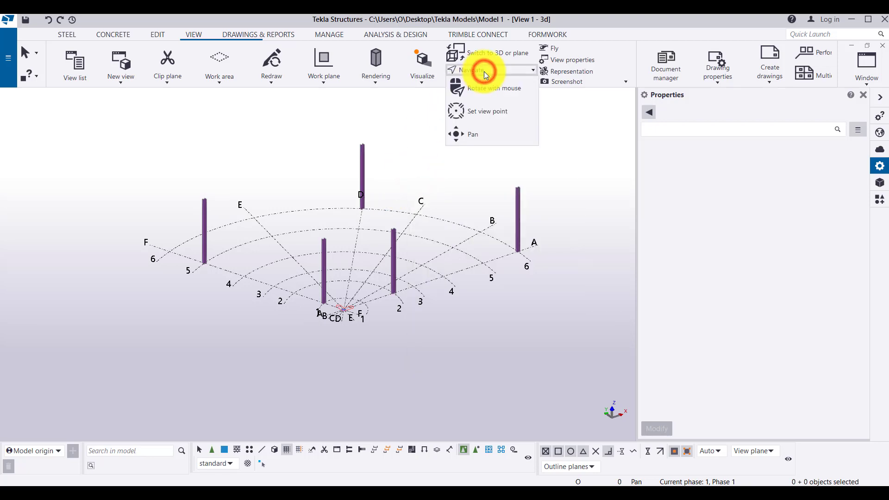
click(494, 110)
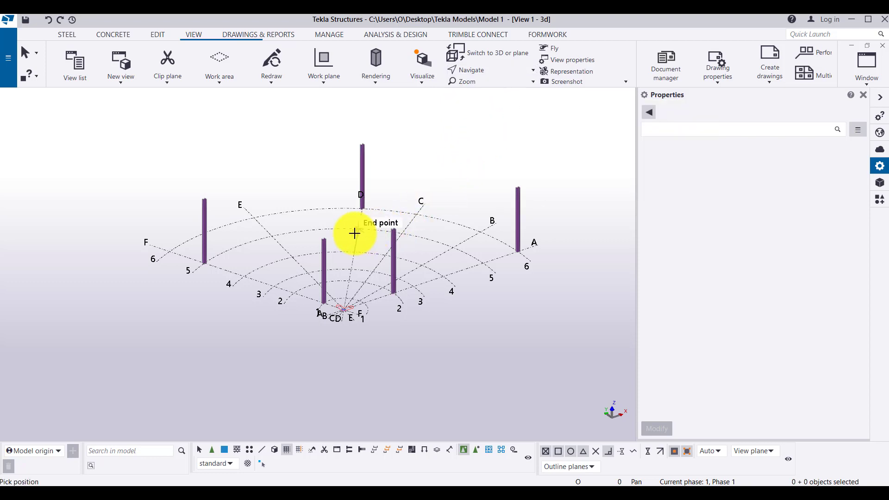
click(274, 236)
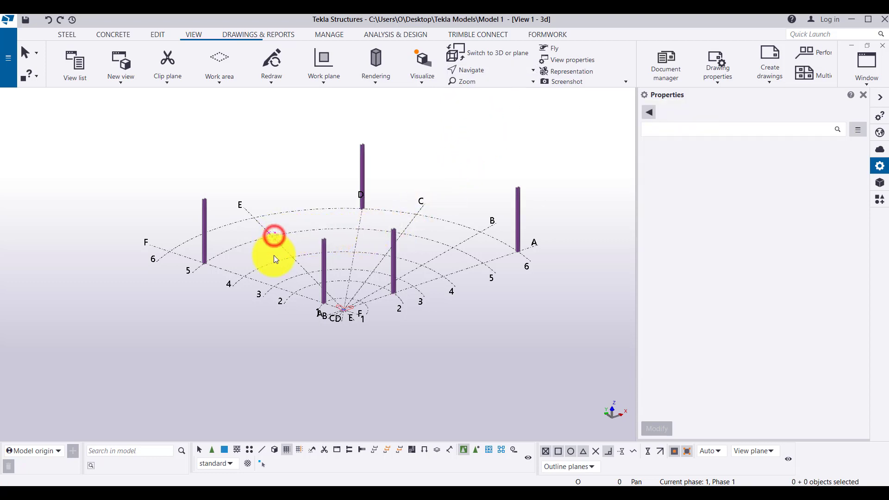
click(497, 72)
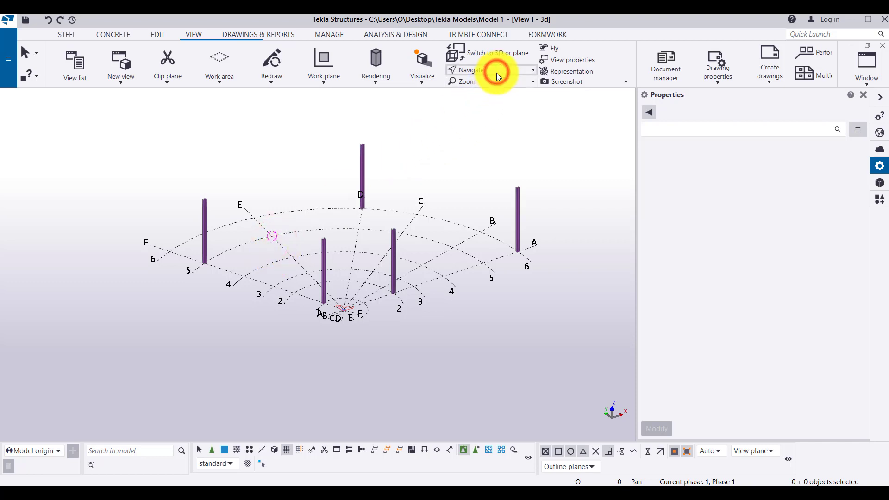
Pan and freely rotate the model to an almost top-down view of the grid.
click(534, 71)
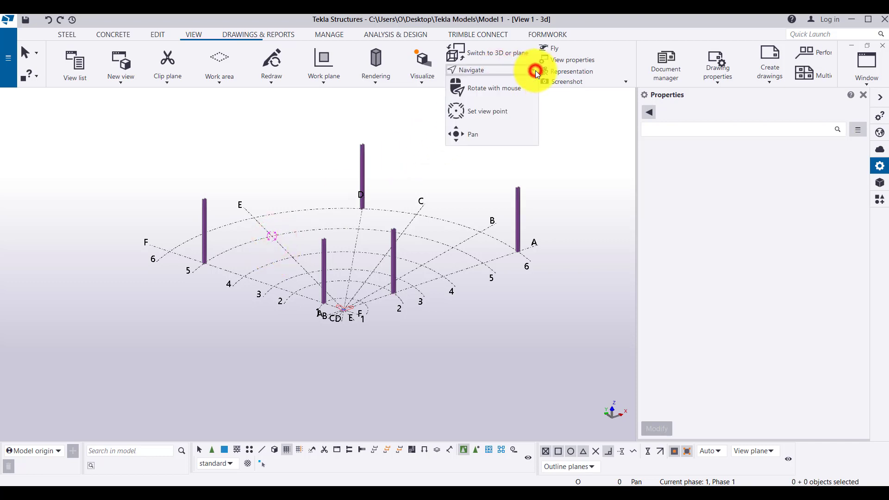
click(510, 93)
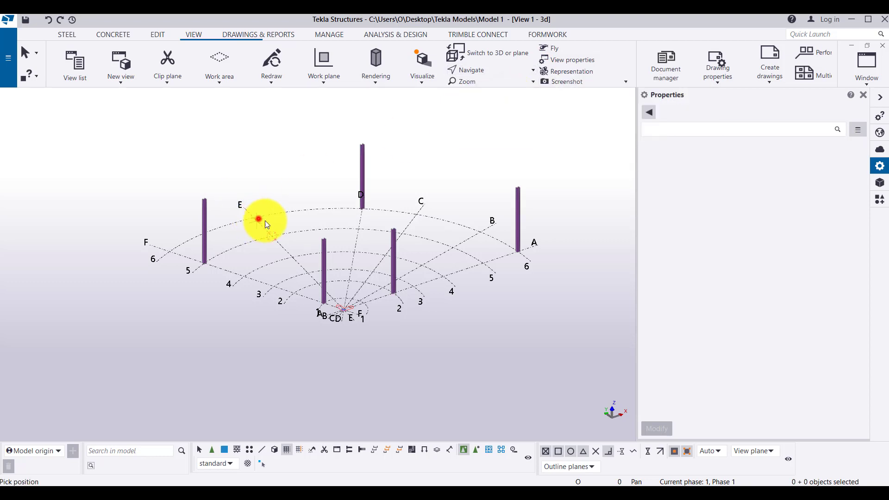
middle_drag(293, 224, 374, 235)
mouse_move(374, 235)
mouse_down()
mouse_move(304, 229)
mouse_move(151, 238)
mouse_move(267, 268)
mouse_move(379, 201)
mouse_move(232, 246)
mouse_move(334, 219)
mouse_up()
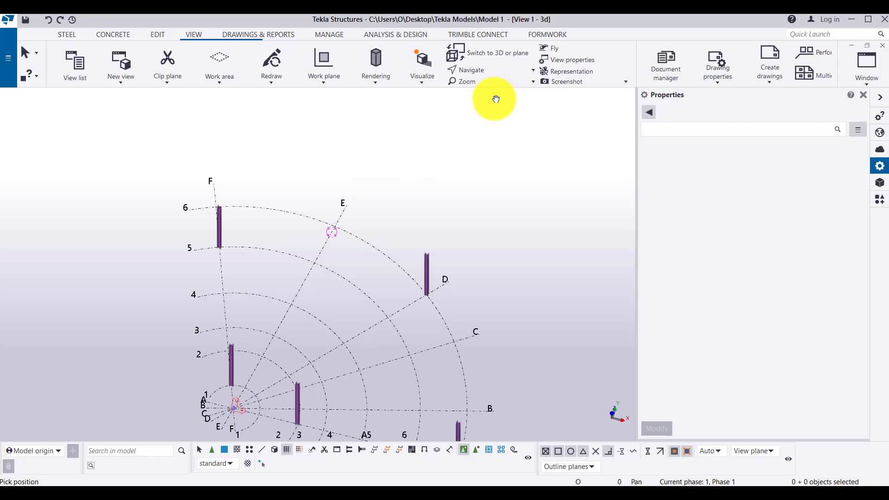
Pick a rotation centre and tilt the grid into an oblique 3D view.
click(494, 66)
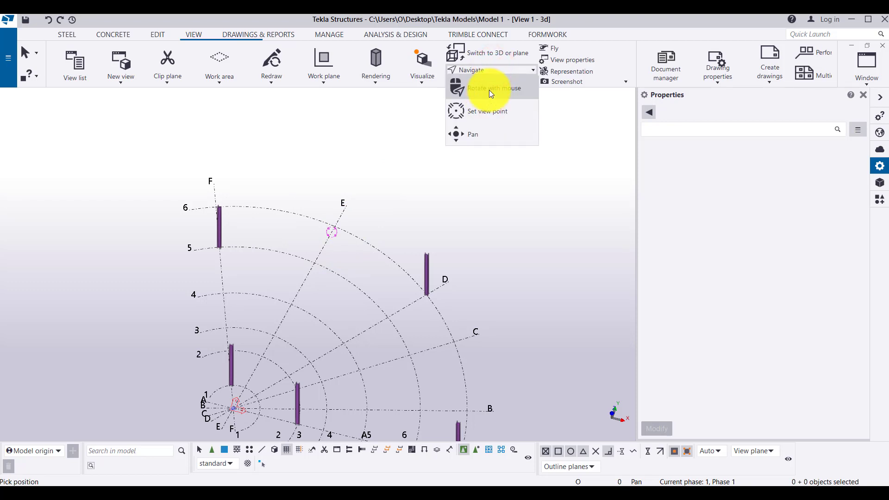
click(499, 179)
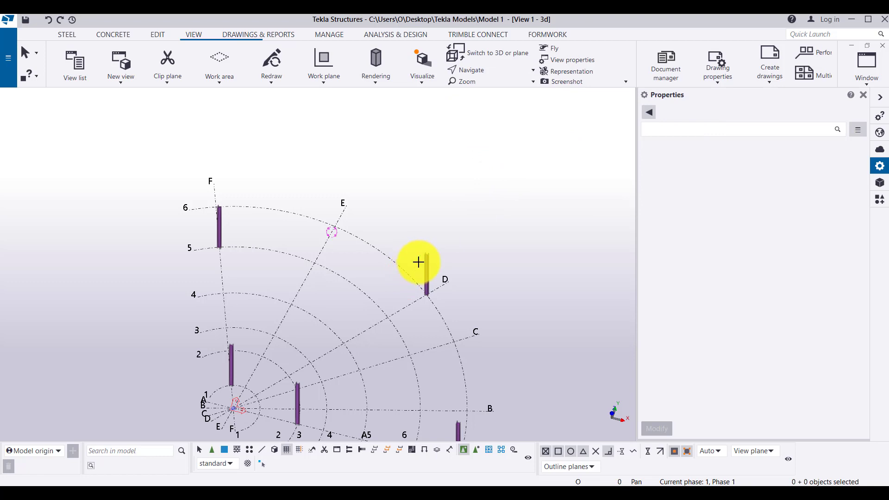
click(346, 341)
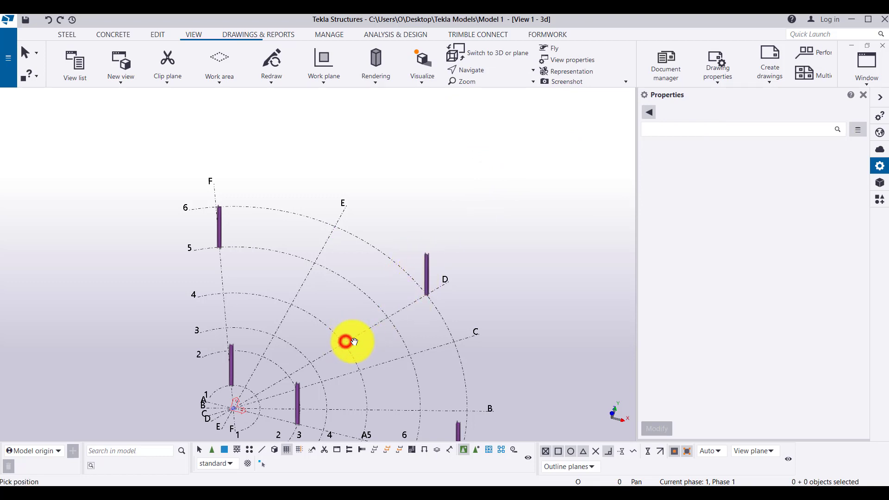
mouse_move(358, 347)
mouse_down()
mouse_move(165, 224)
mouse_move(225, 255)
mouse_move(403, 270)
mouse_move(308, 321)
mouse_move(172, 292)
mouse_move(391, 304)
mouse_move(437, 209)
mouse_move(283, 195)
mouse_move(324, 315)
mouse_move(377, 303)
mouse_move(287, 99)
mouse_up()
scroll(347, 350, up, 2)
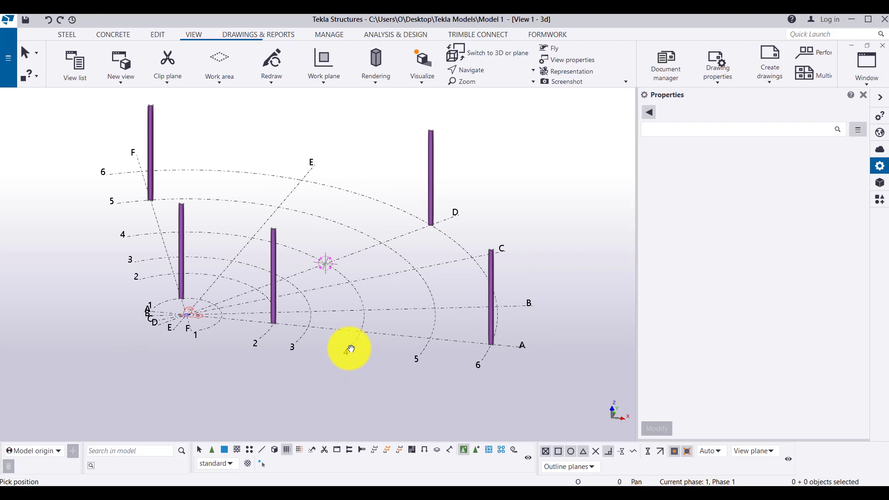
Rotate the model around a new centre point on the grid, then interrupt rotating.
click(358, 272)
ctrl+drag(377, 265, 357, 302)
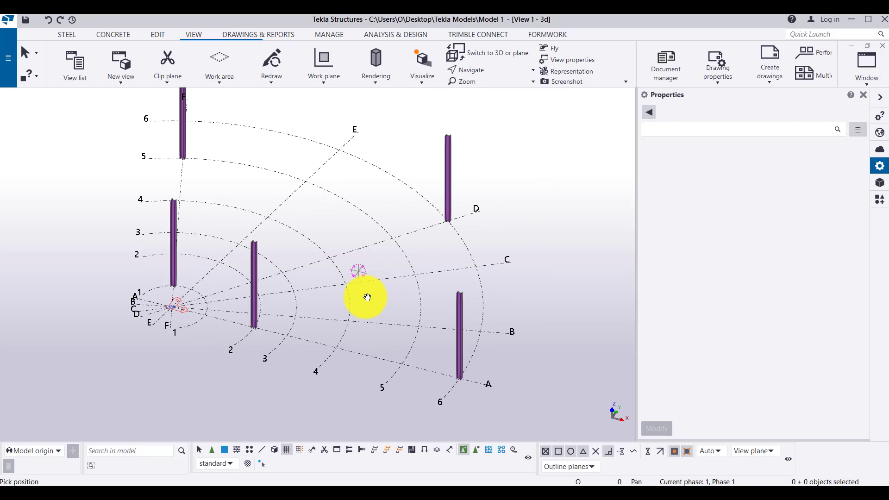
ctrl+drag(375, 307, 403, 299)
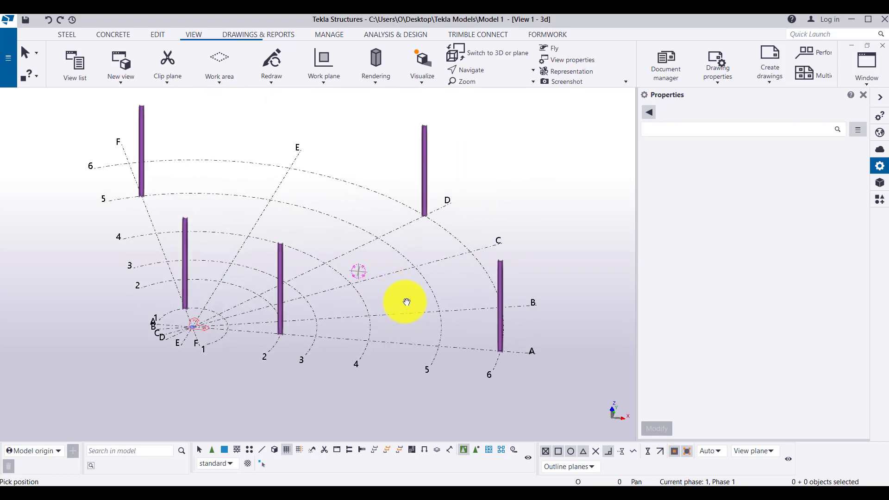
right_click(407, 300)
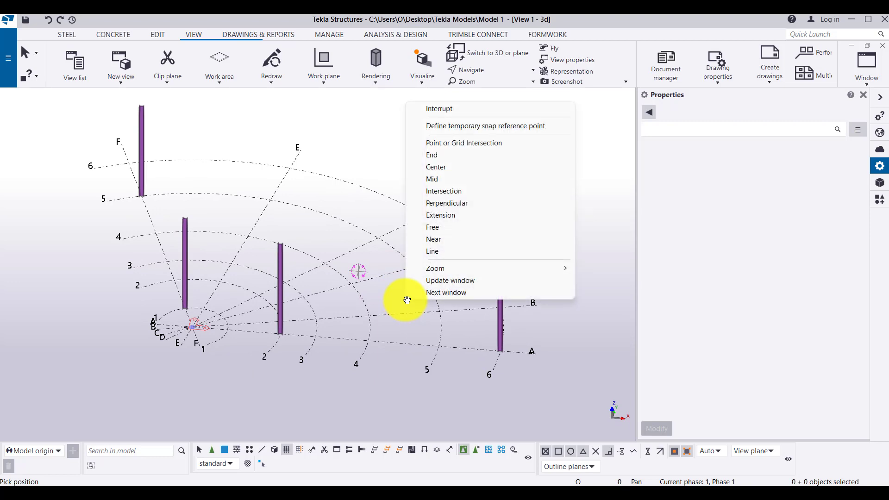
click(462, 109)
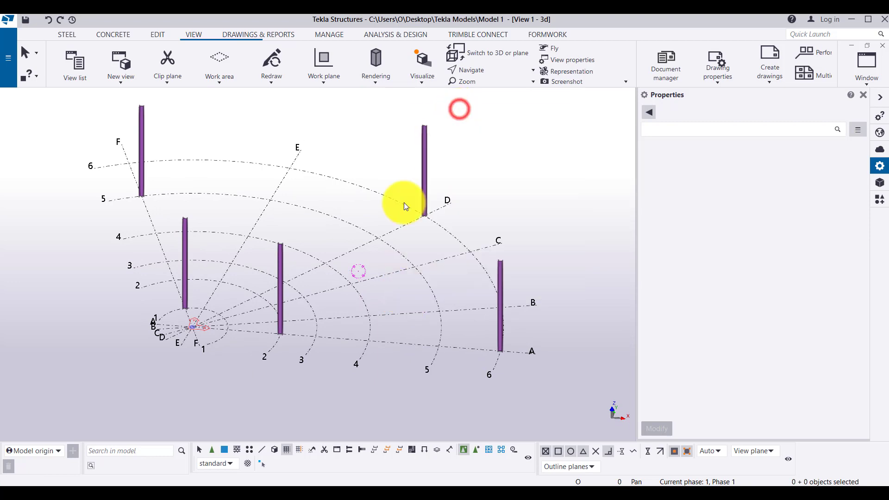
Set the view point at the intersection of gridline E and arc 4.
click(491, 69)
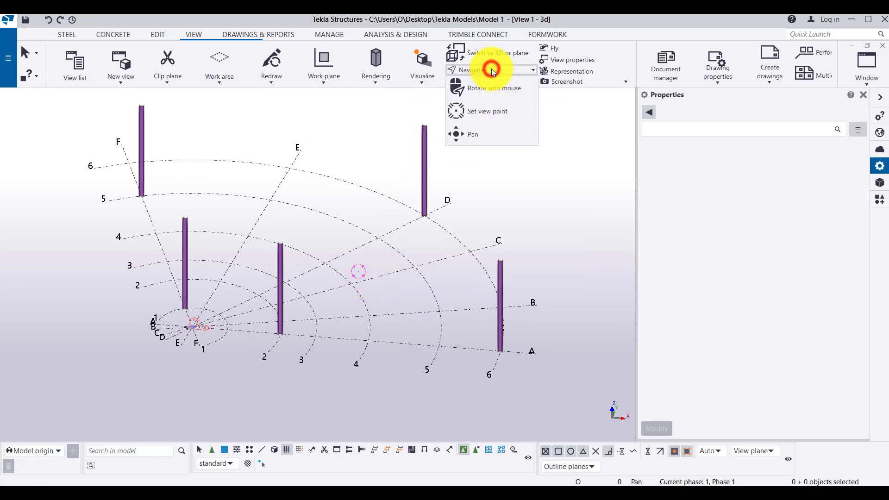
click(500, 119)
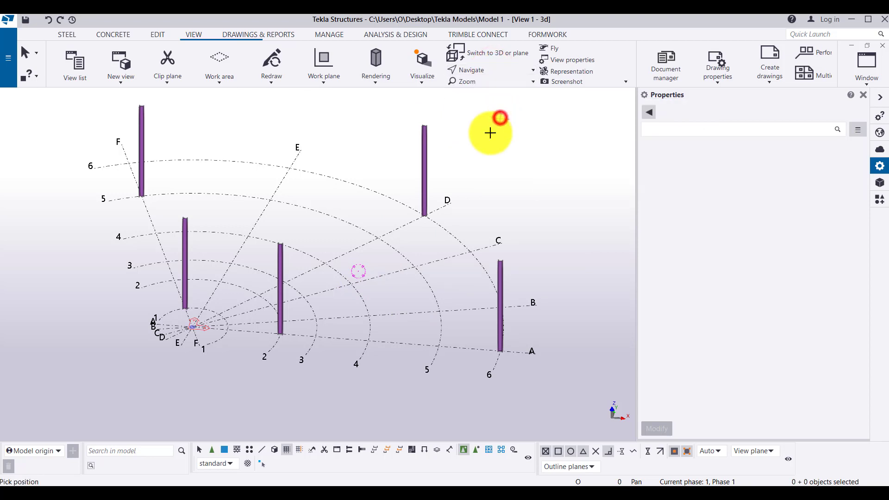
click(248, 235)
Pan the model to the left, then interrupt panning.
click(496, 71)
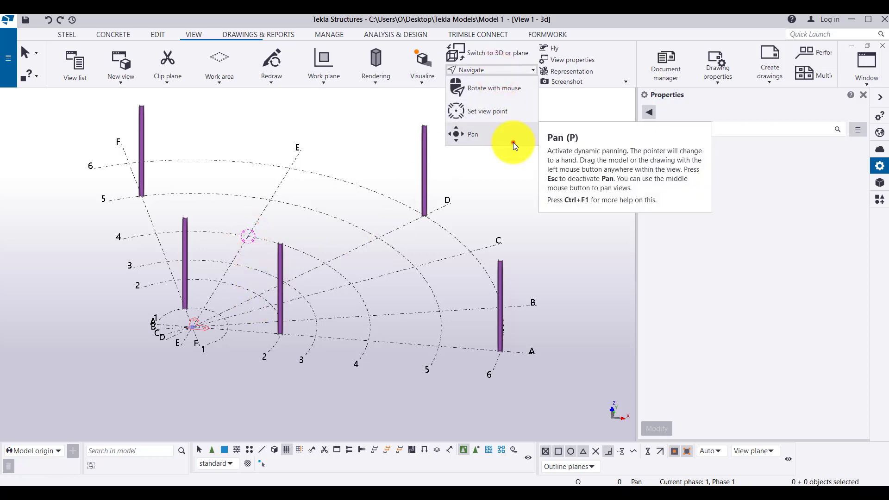
click(513, 143)
drag(349, 234, 315, 238)
right_click(315, 238)
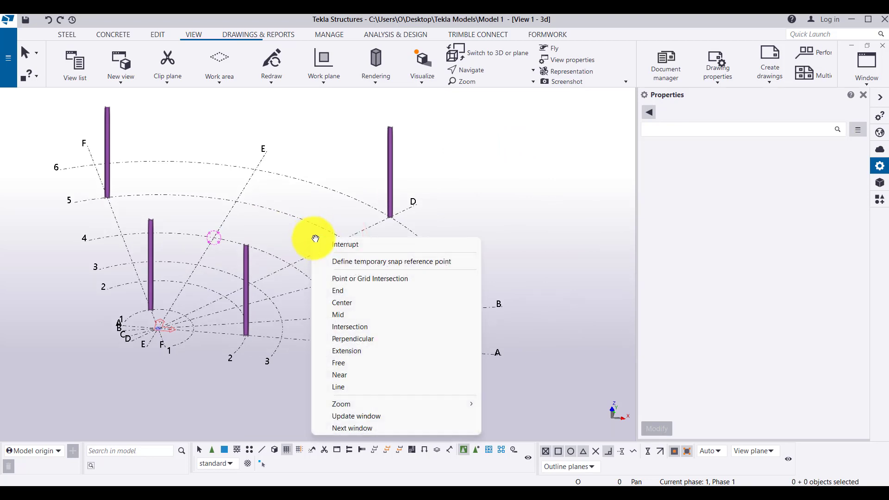
click(316, 243)
click(308, 236)
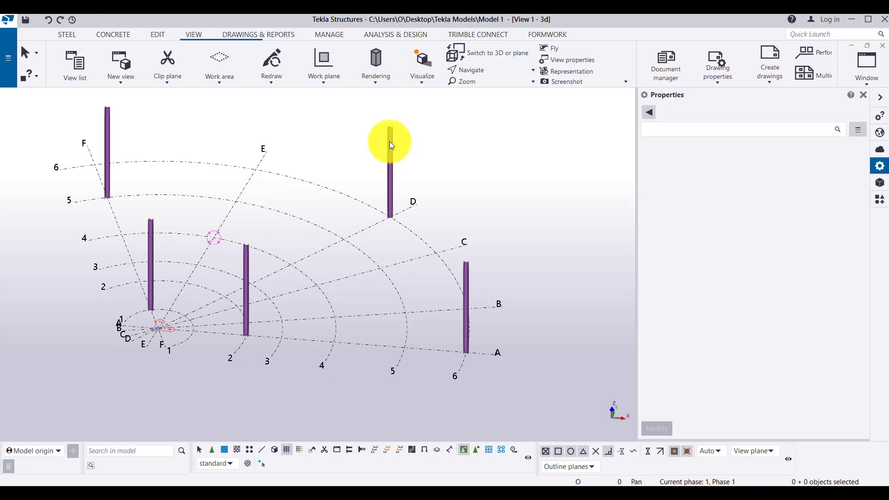
Zoom in and out, then rotate the model around its view point.
scroll(390, 141, up, 10)
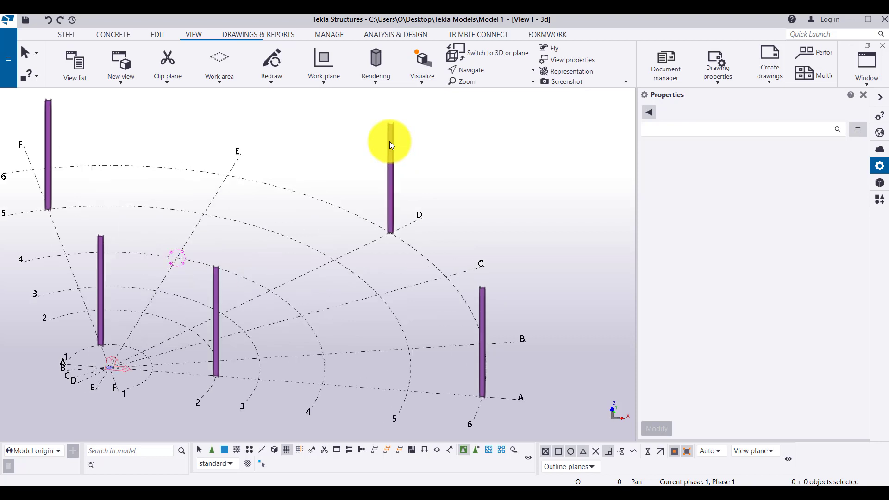
scroll(398, 149, down, 10)
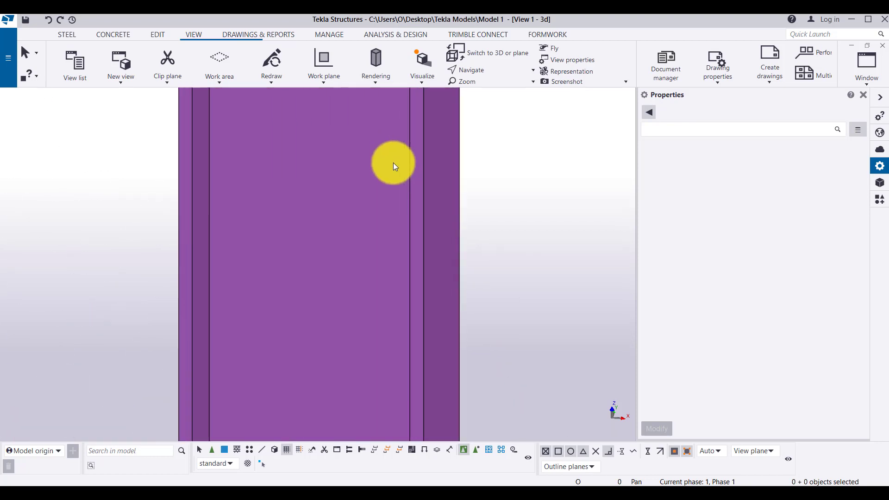
scroll(396, 162, down, 2)
scroll(398, 162, up, 3)
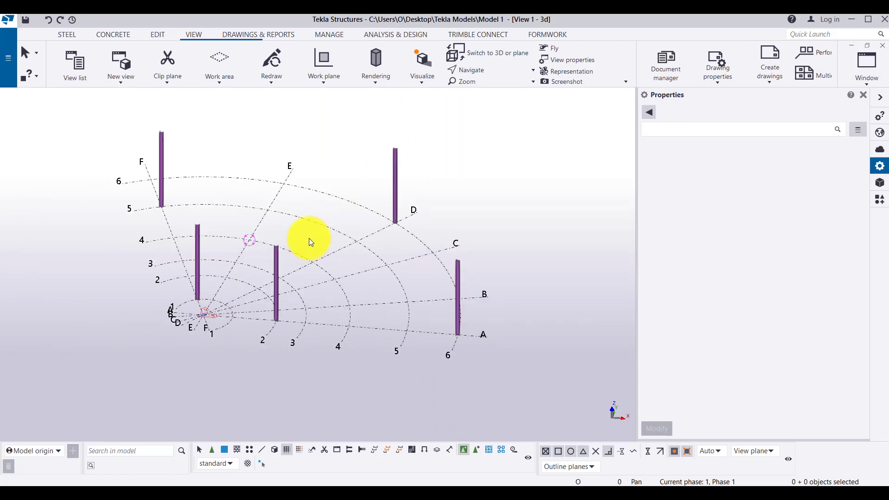
ctrl+middle_drag(306, 237, 425, 270)
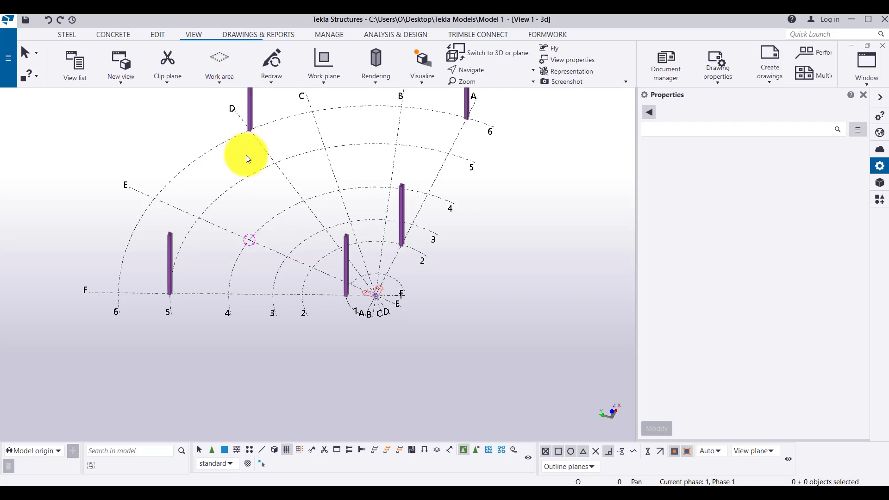
Turn the grid to face lines A–F head-on and centre it with the columns.
scroll(241, 234, up, 2)
ctrl+middle_drag(257, 254, 336, 324)
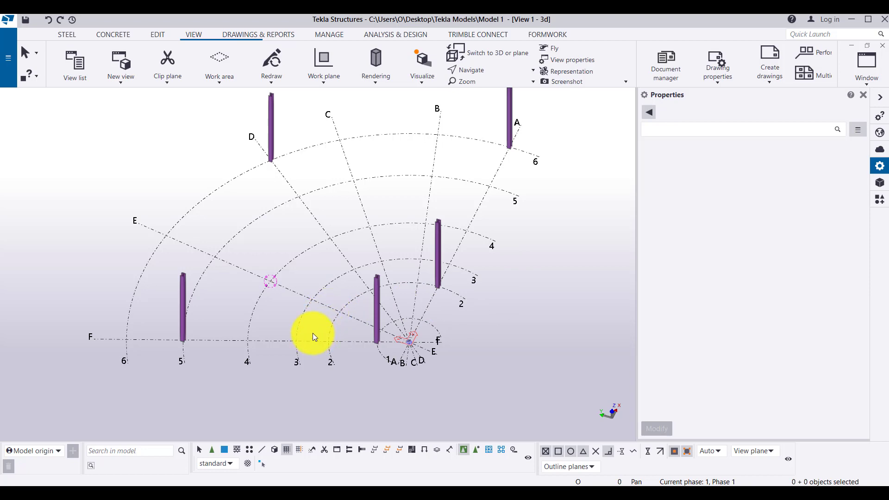
ctrl+middle_drag(141, 275, 241, 281)
middle_drag(301, 239, 321, 247)
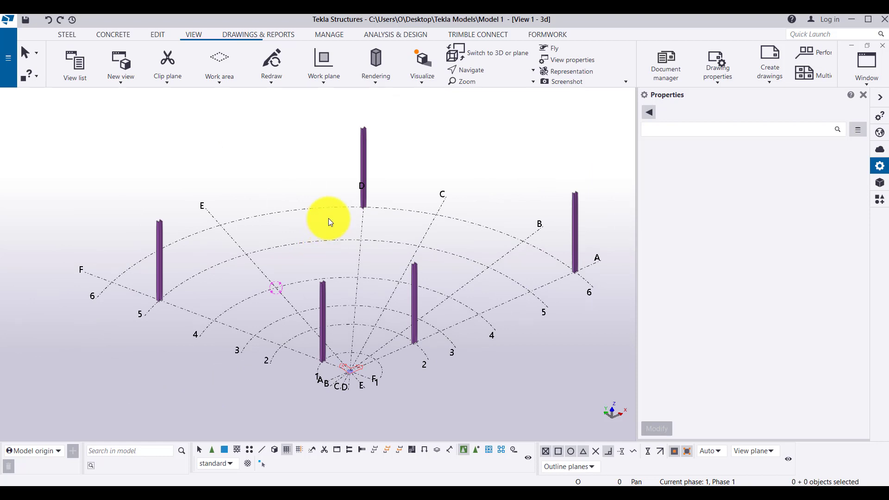
Toggle to plan view and back to 3D, then open and close the Navigate list.
click(497, 60)
click(496, 60)
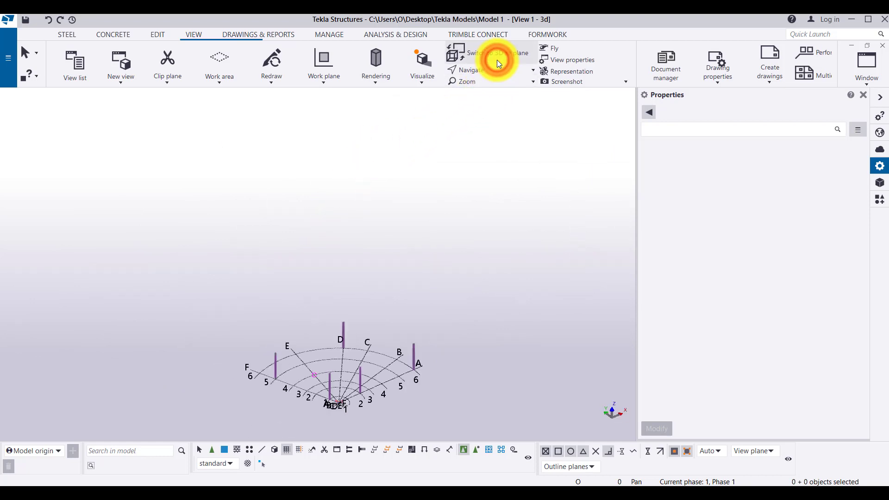
click(495, 70)
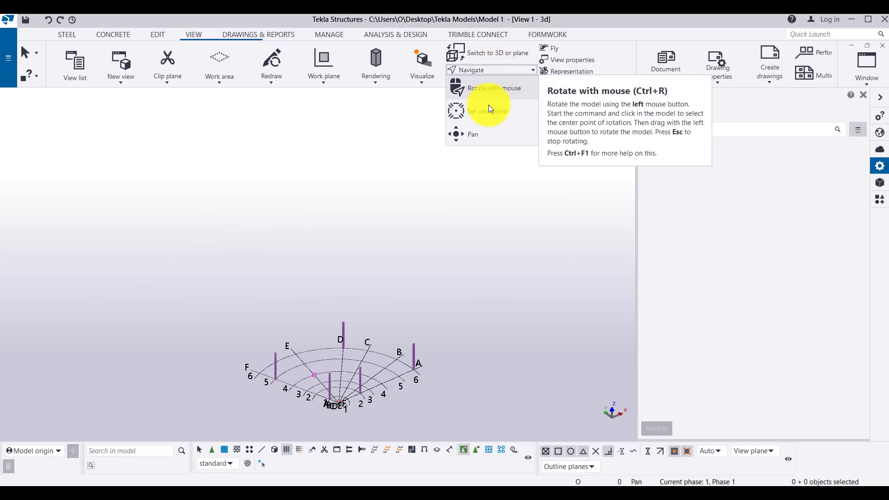
click(389, 203)
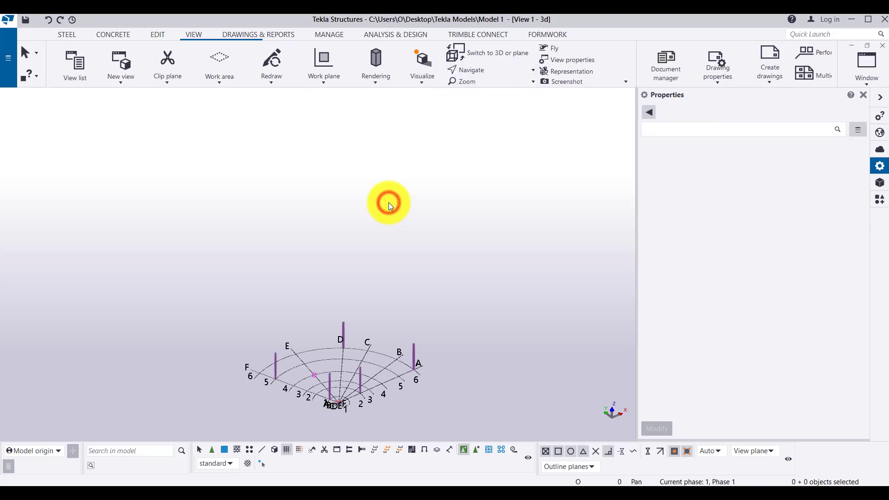